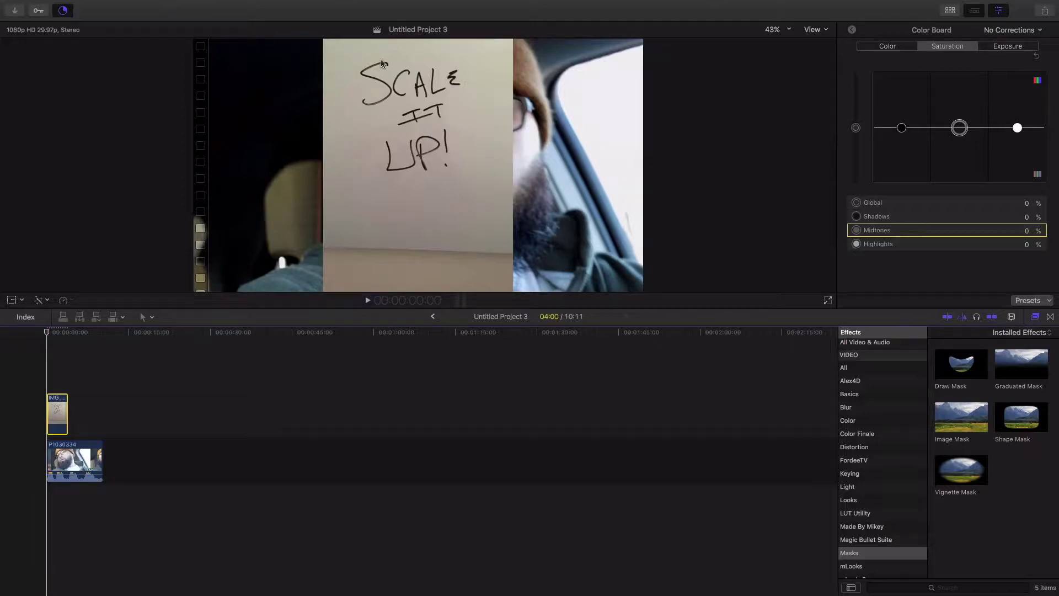
- Mute the computer's audio output
key("XF86AudioMute")
- Apply the Negative effect from All effects to the IMG whiteboard clip and select it
left_click(845, 369)
scroll(1008, 443, "down", 15)
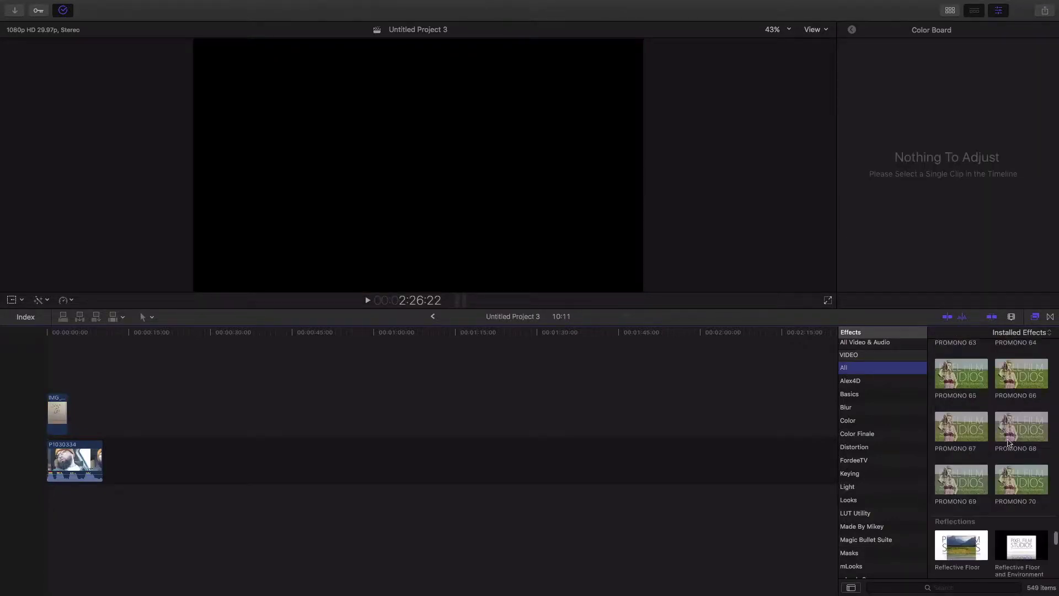
scroll(992, 441, "up", 15)
left_click_drag(1006, 468, 46, 381)
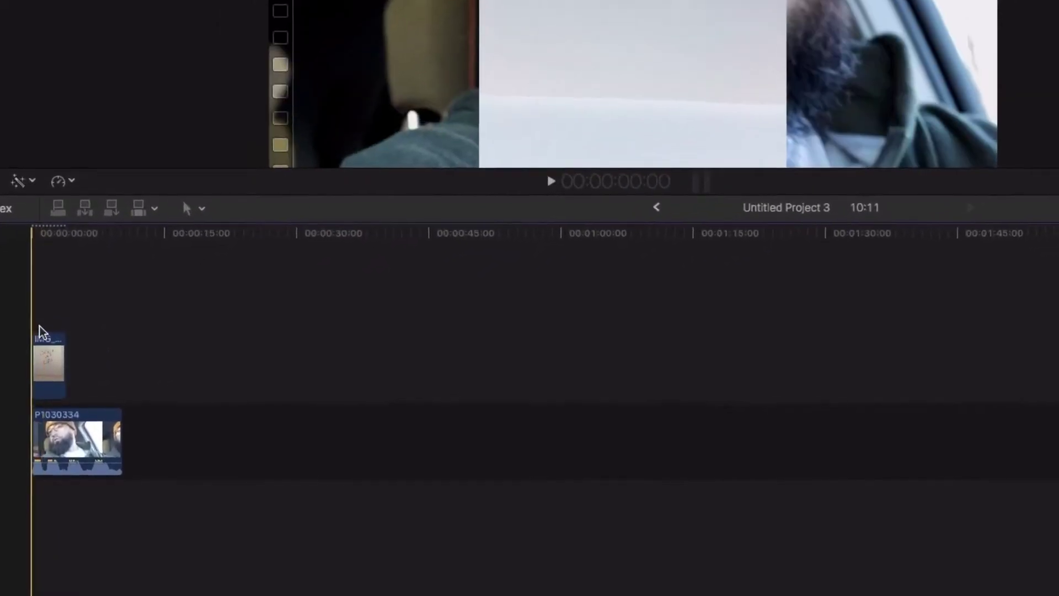
left_click(42, 340)
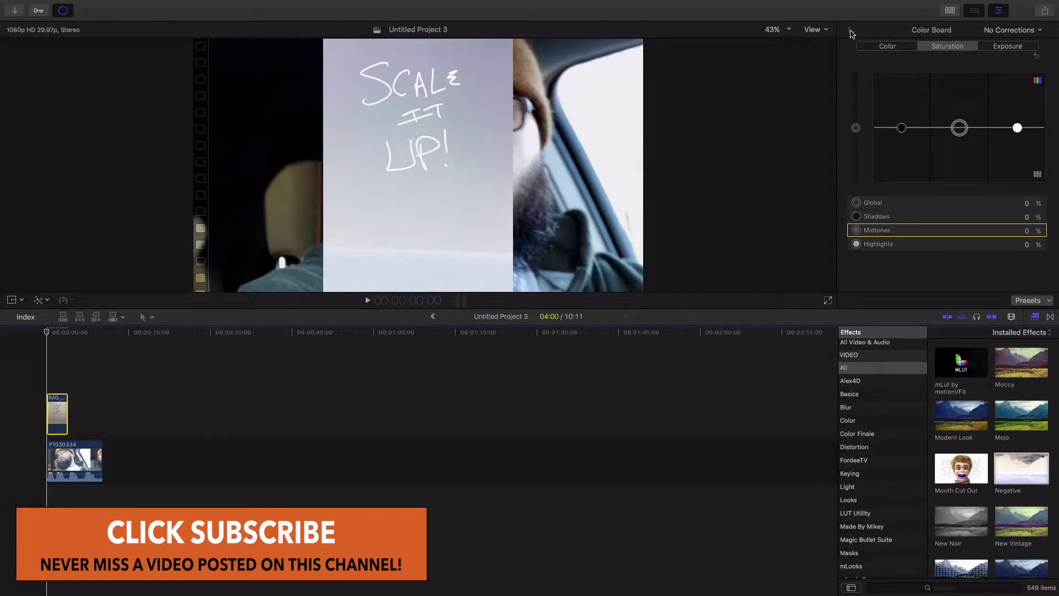
- Add a Color Correction to the IMG clip with shadows at -100% and midtones pulled down
left_click(851, 33)
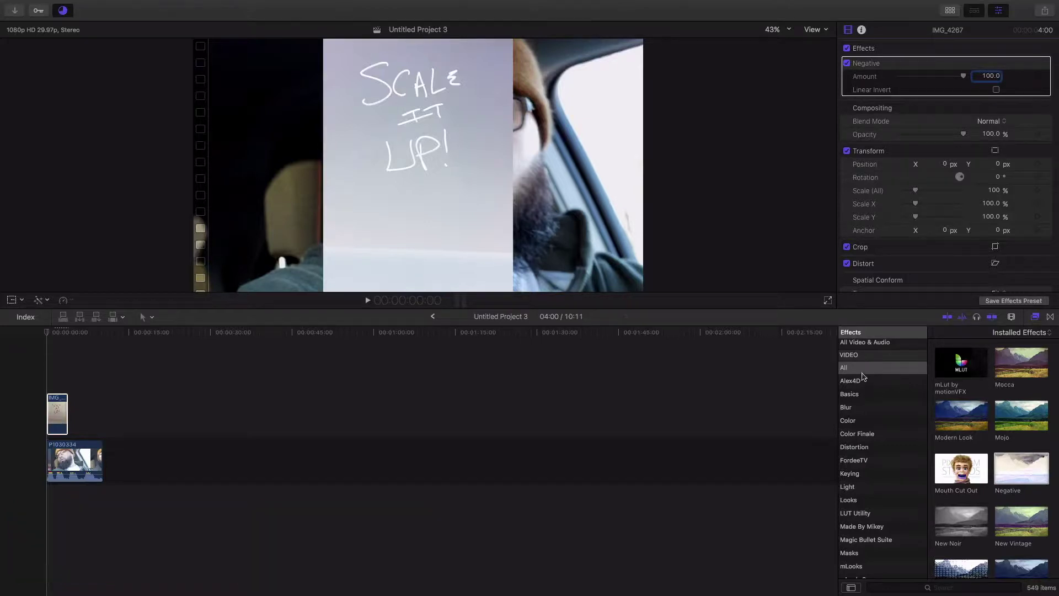
scroll(992, 407, "up", 15)
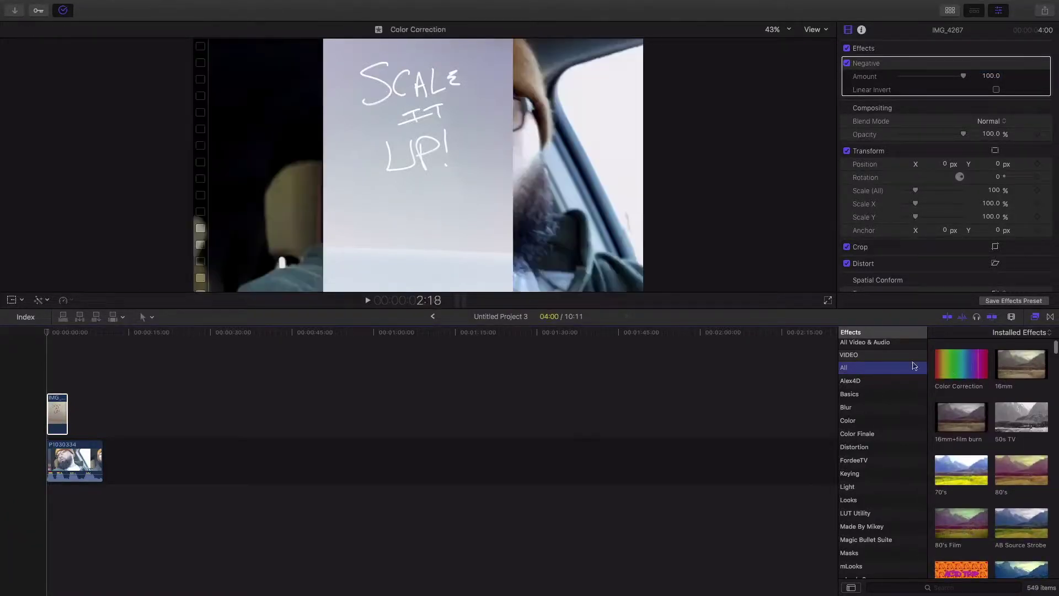
left_click(47, 414)
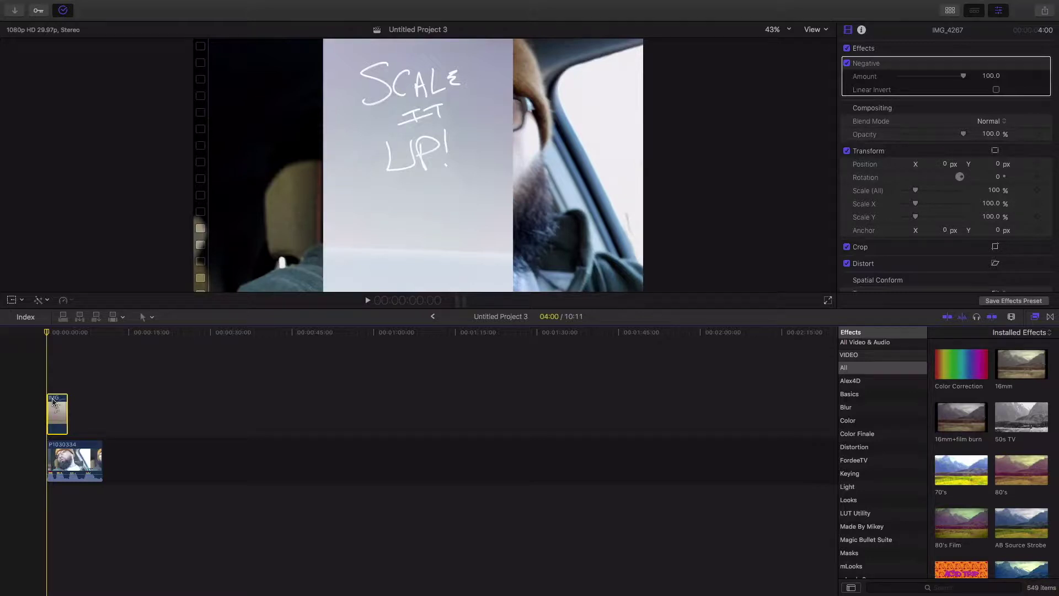
key("super+6")
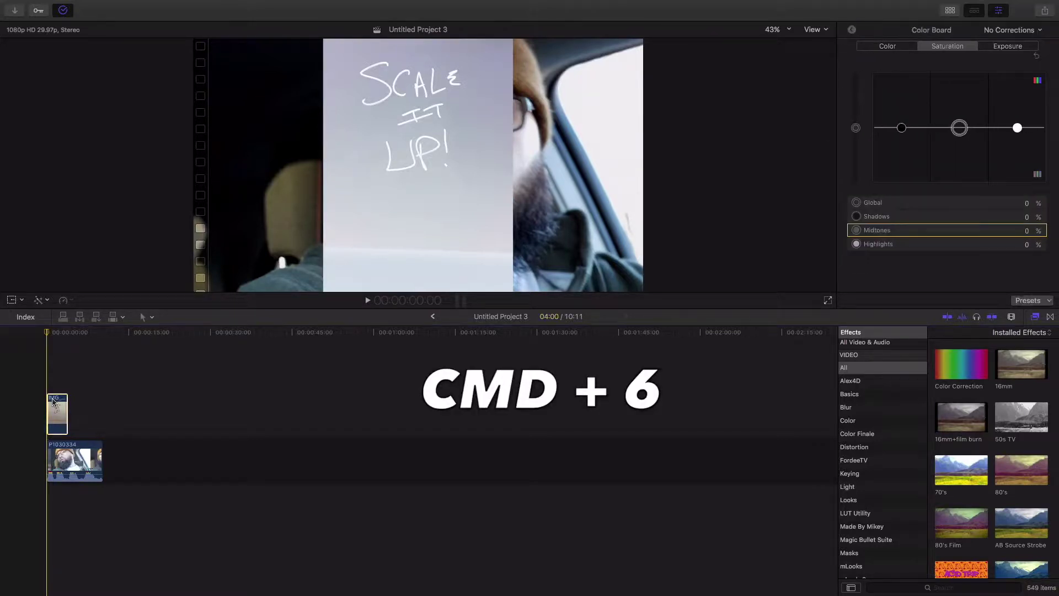
left_click(1002, 49)
left_click(902, 128)
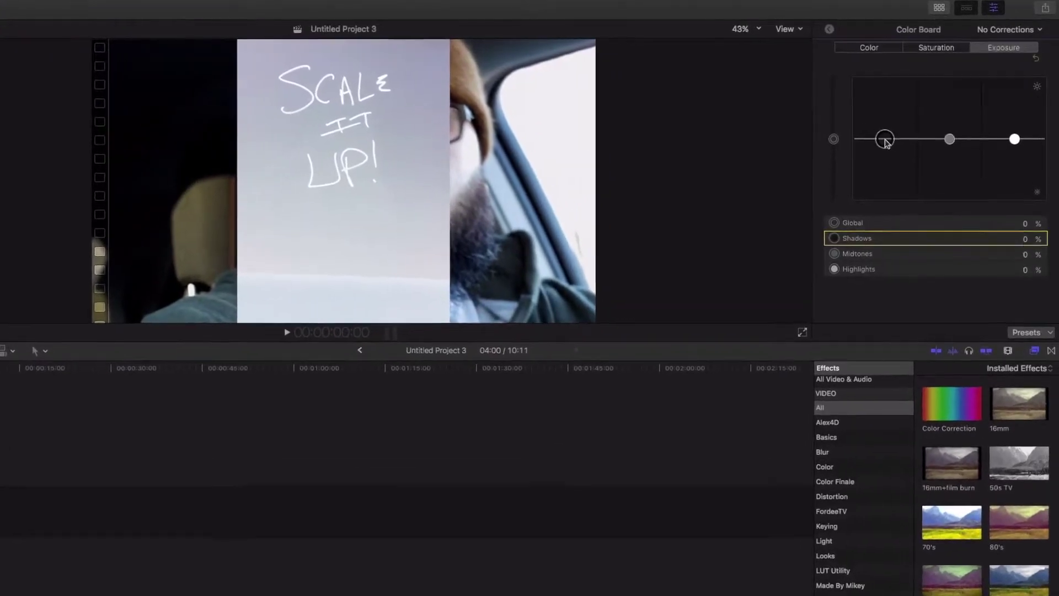
left_click_drag(884, 139, 892, 246)
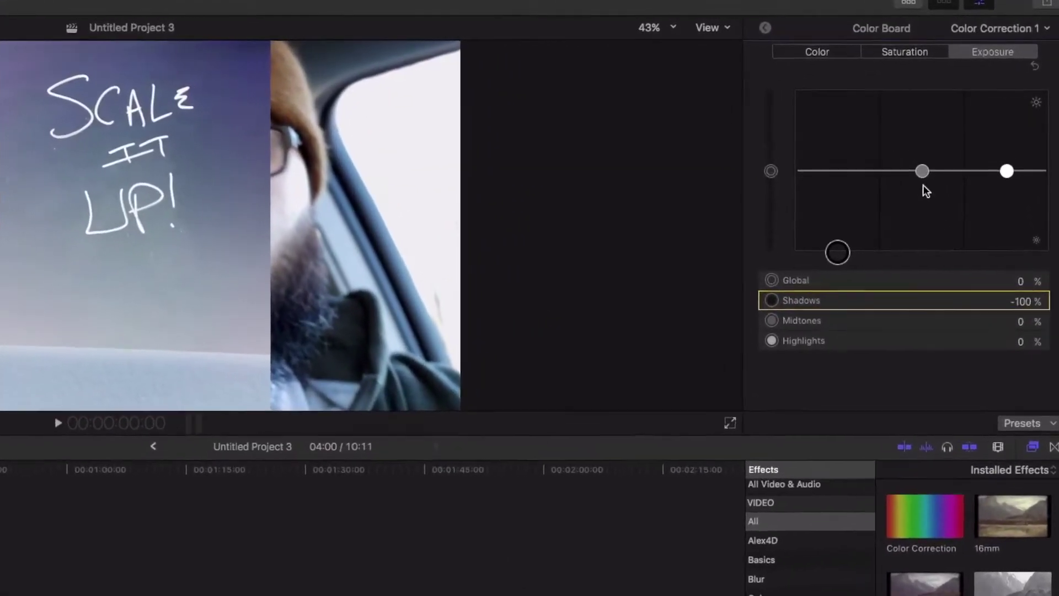
left_click_drag(923, 171, 926, 331)
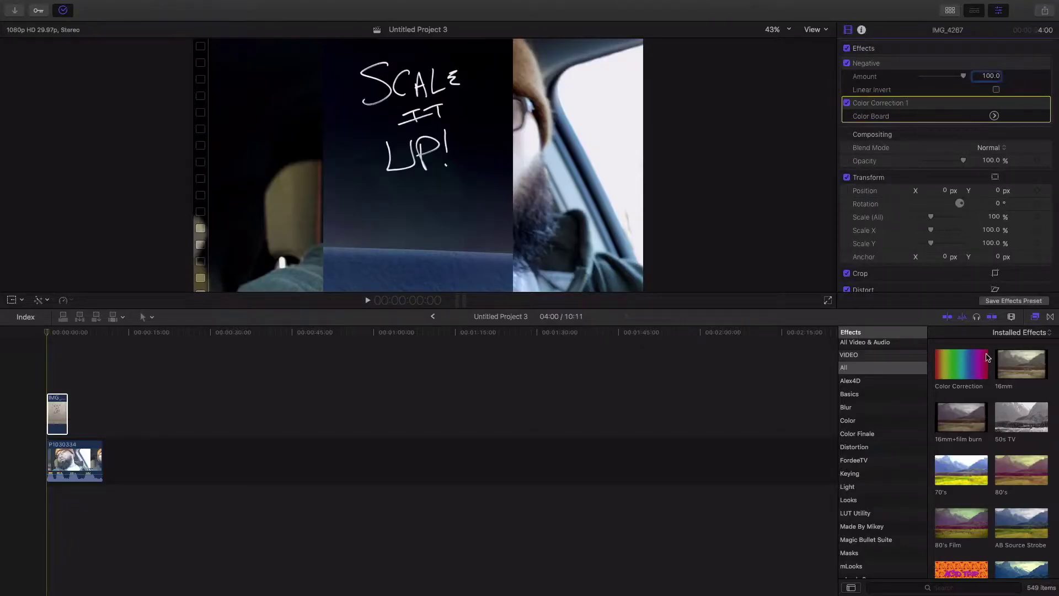
- Add a second Color Correction to the IMG clip and lower its shadows and midtones exposure
left_click_drag(958, 367, 61, 408)
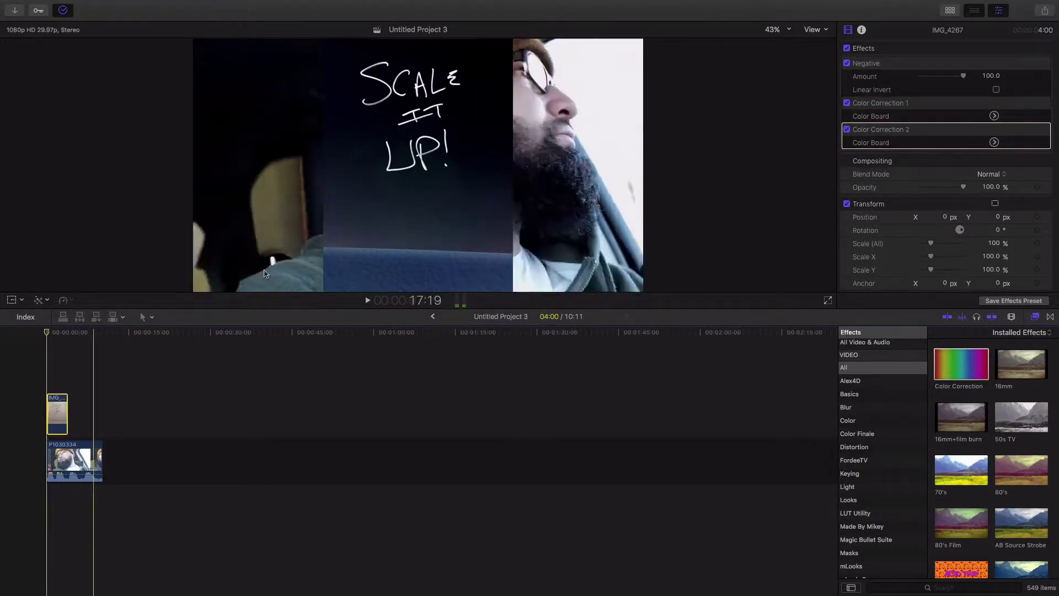
left_click(994, 143)
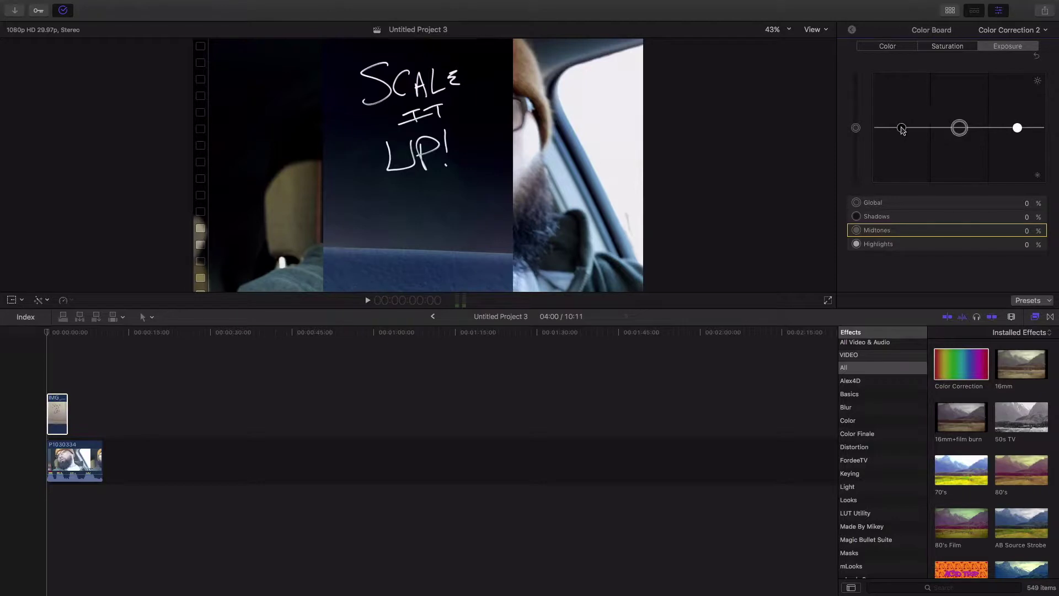
left_click_drag(901, 128, 901, 183)
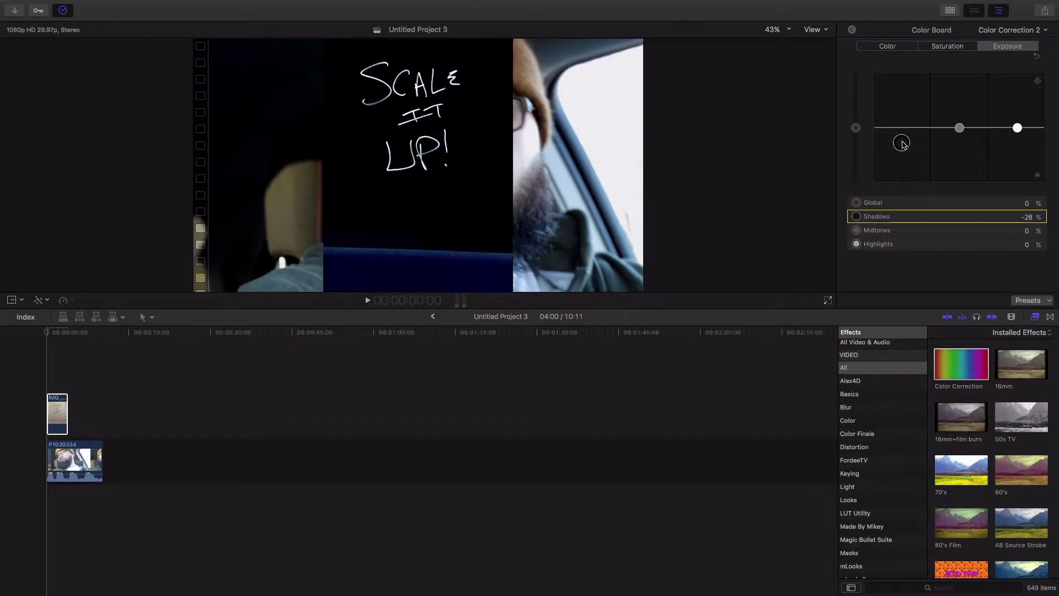
mouse_move(903, 145)
left_mouse_down()
mouse_move(900, 157)
mouse_move(892, 137)
left_mouse_up()
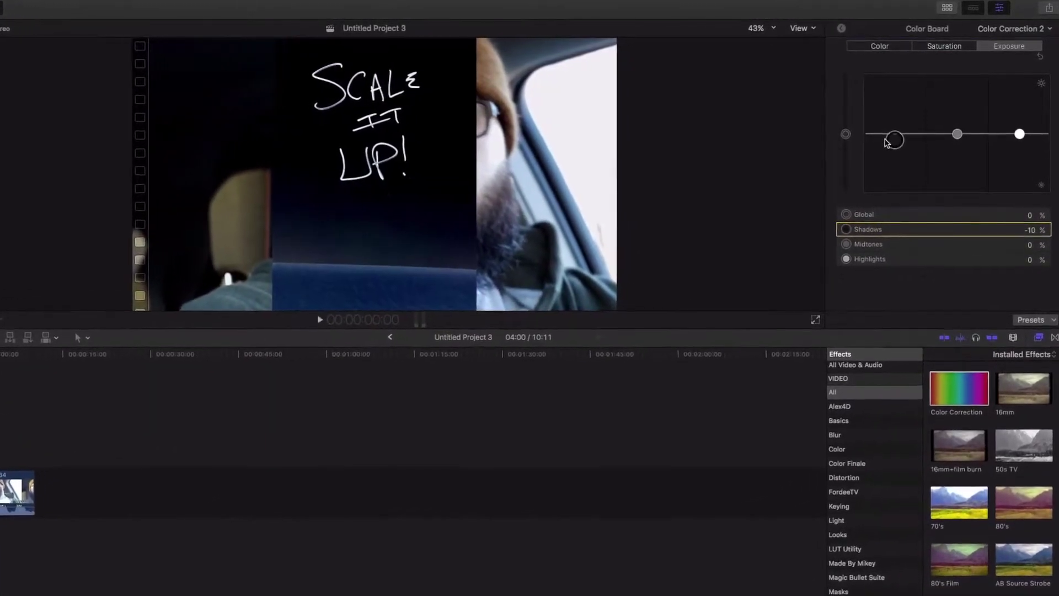
left_click_drag(957, 134, 955, 159)
- Fine-tune midtones to -12% while viewing at 100%, then set the viewer back to Fit
left_click(750, 26)
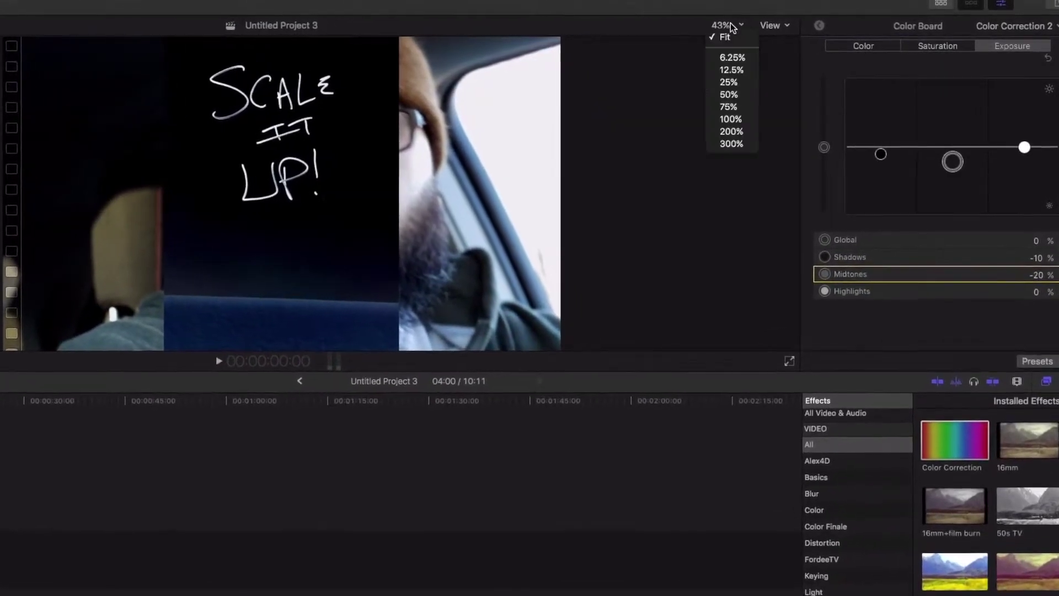
left_click(730, 119)
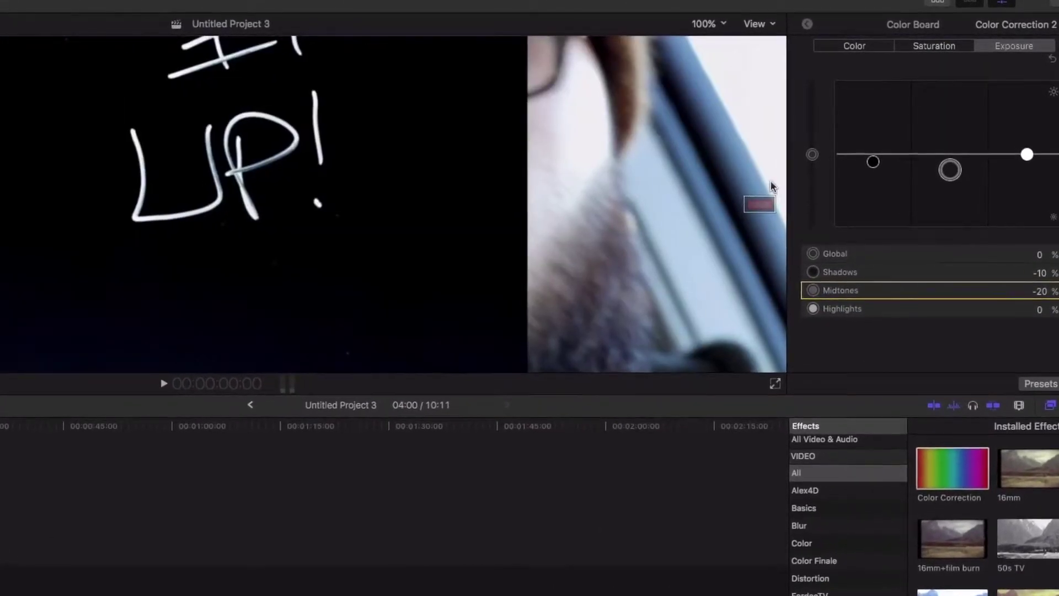
scroll(551, 182, "up", 5)
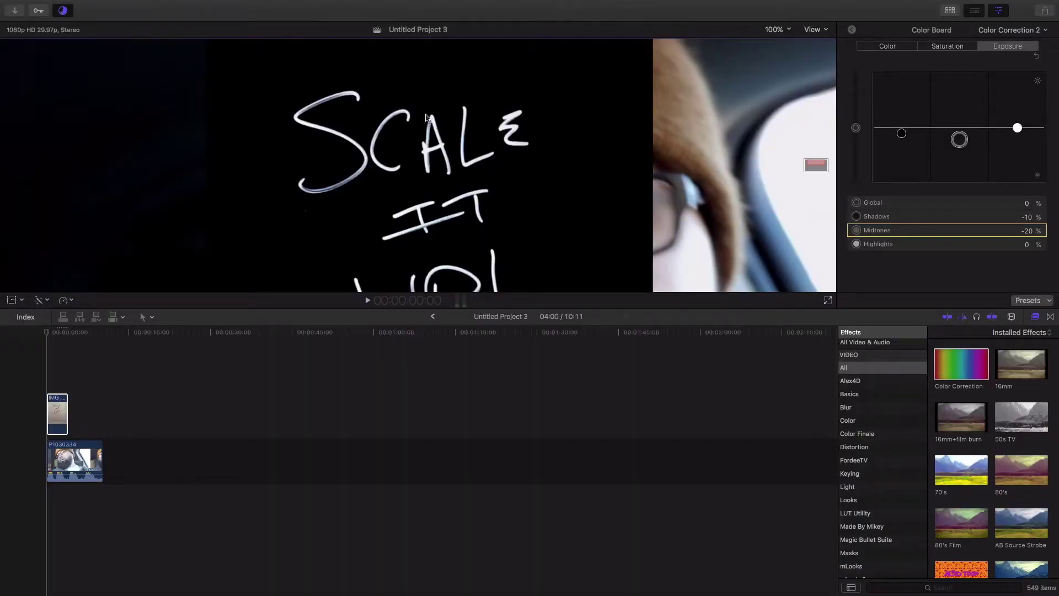
mouse_move(957, 141)
left_mouse_down()
mouse_move(955, 201)
mouse_move(946, 143)
left_mouse_up()
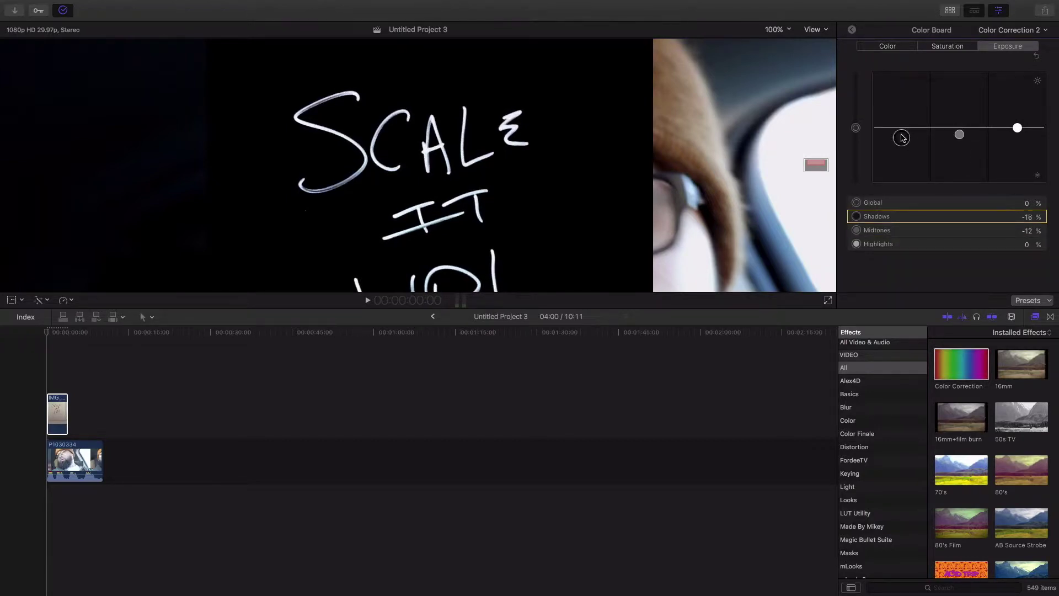
left_click(773, 30)
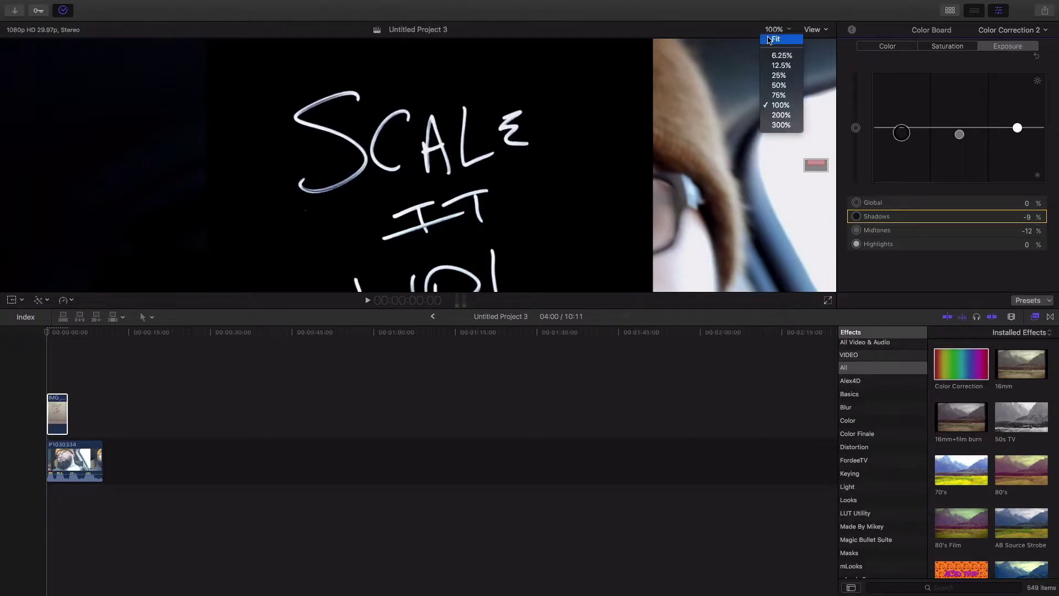
left_click(771, 39)
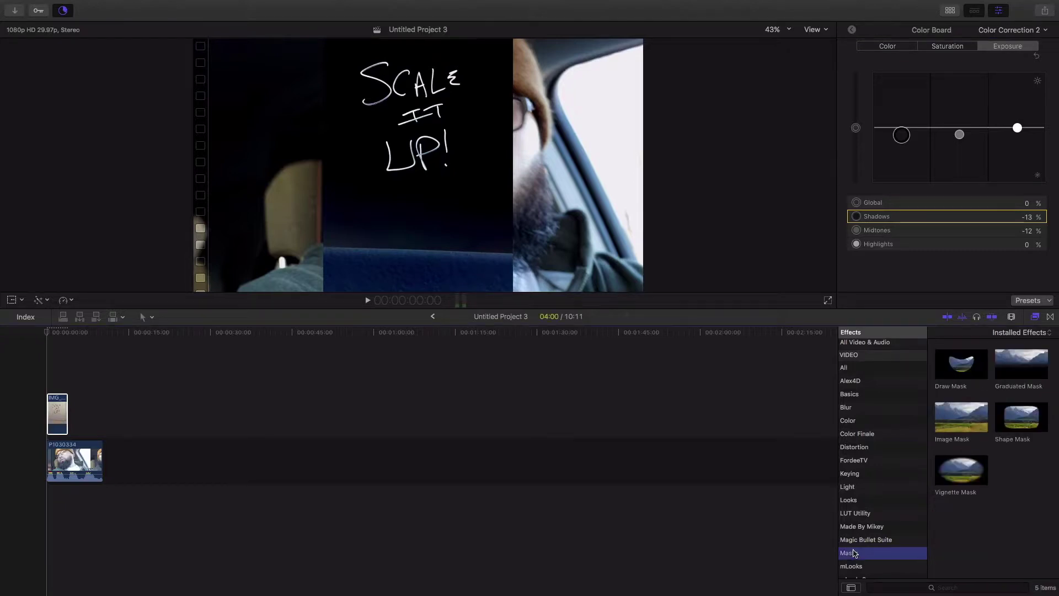
- Apply Draw Mask to the photo clip and start outlining around the S
mouse_move(672, 299)
left_mouse_down()
mouse_move(36, 400)
mouse_move(56, 409)
left_mouse_up()
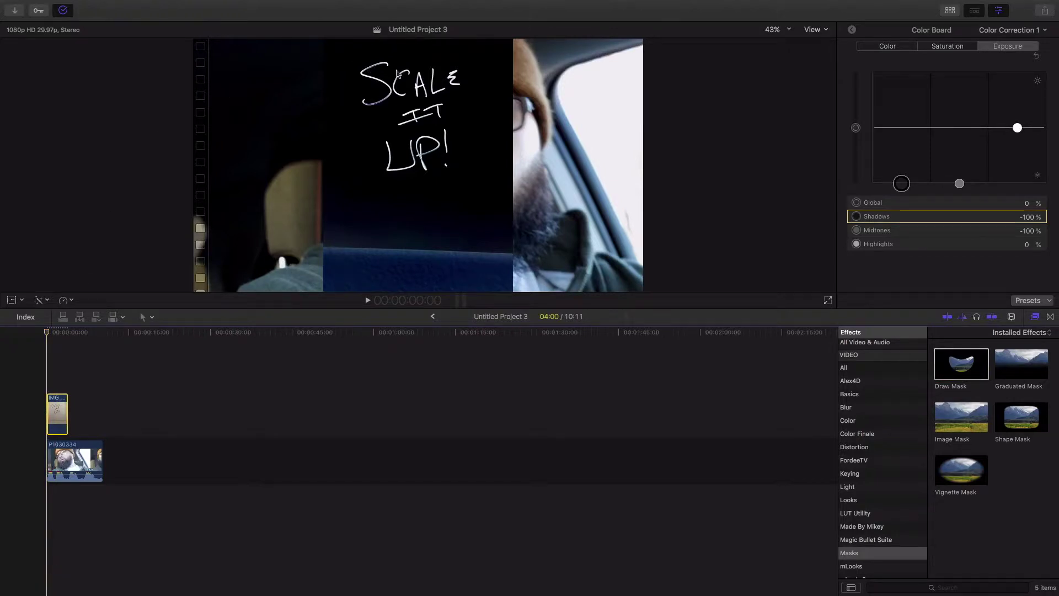
left_click(851, 32)
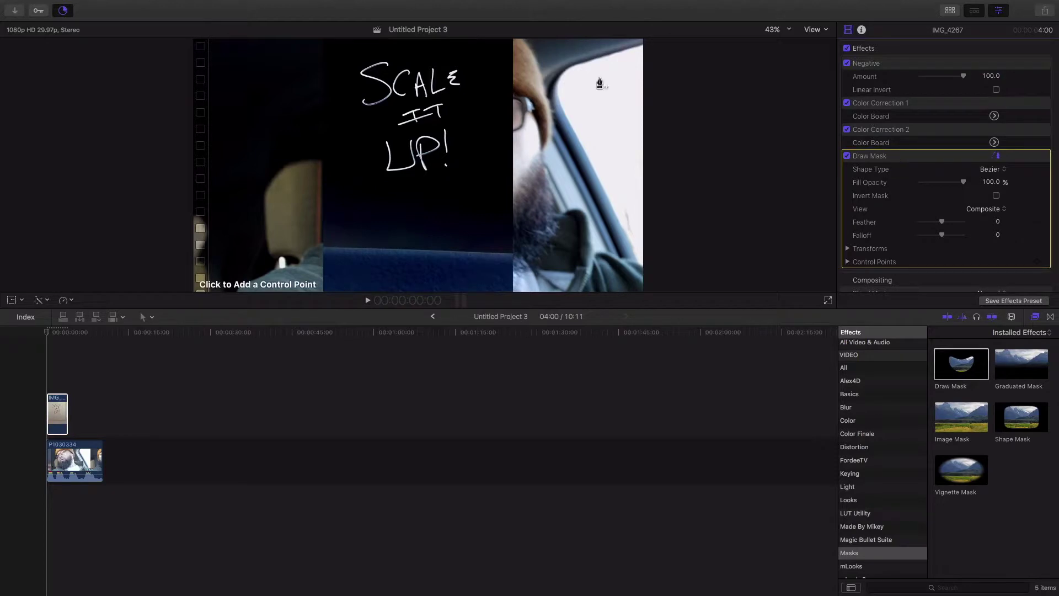
left_click(385, 51)
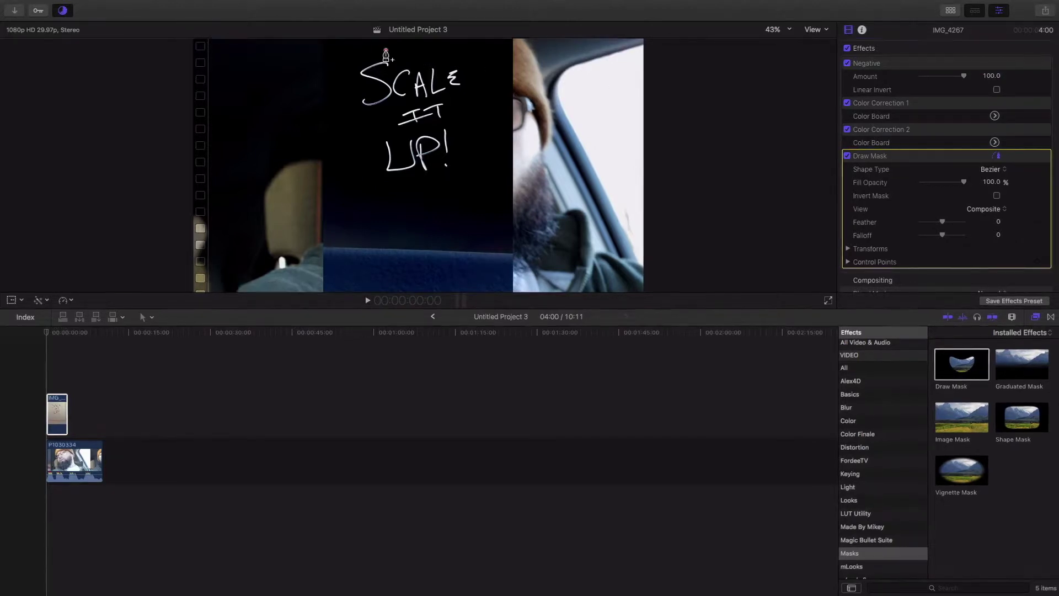
left_click(369, 55)
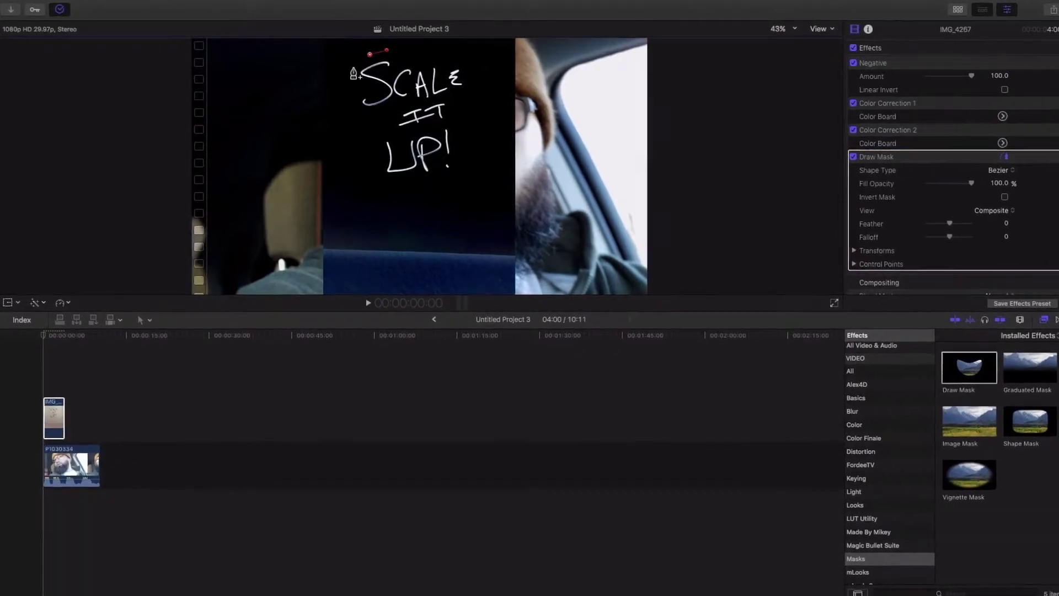
left_click(354, 67)
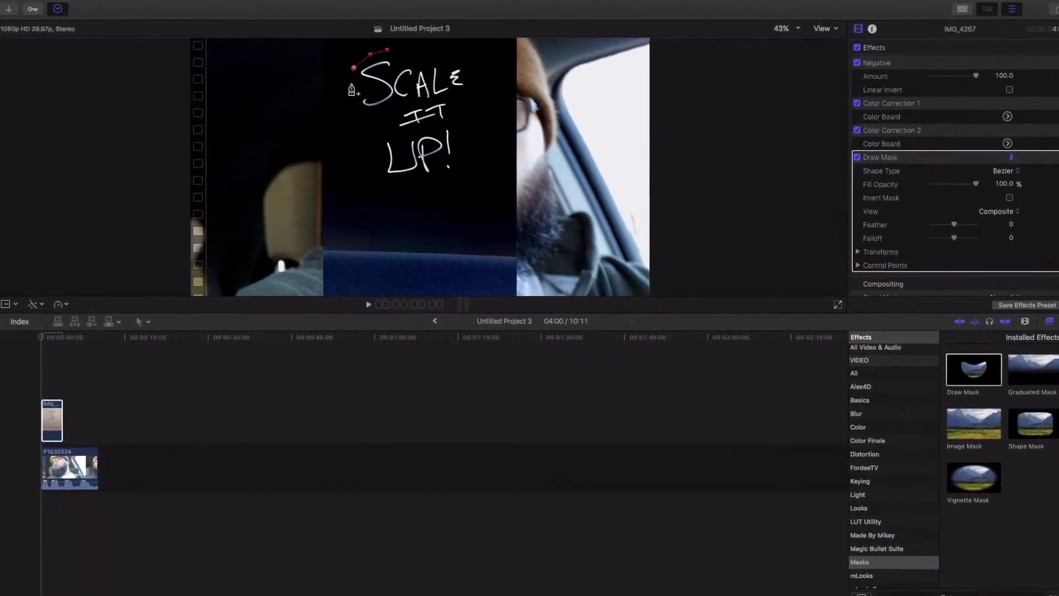
left_click(351, 84)
left_click(353, 103)
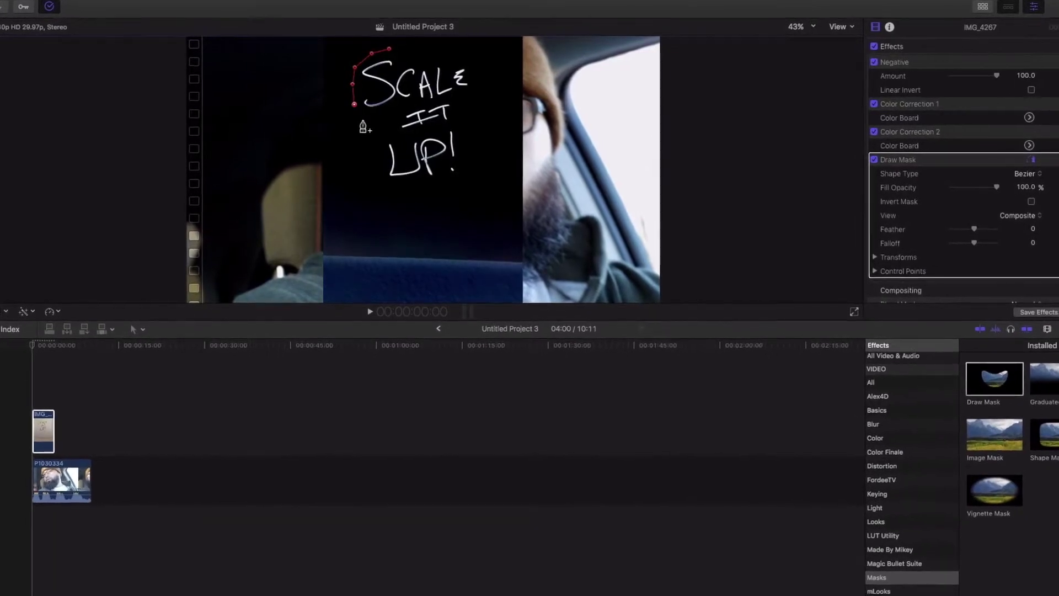
left_click(363, 121)
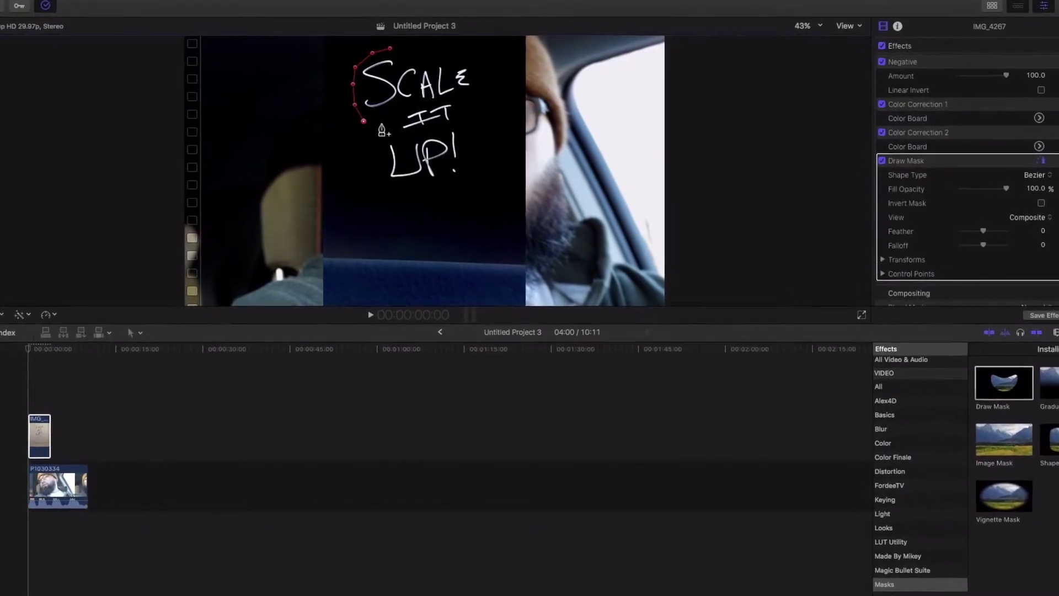
left_click(382, 123)
- Continue the mask outline around UP!, IT and SCALE, then close the shape
left_click(386, 146)
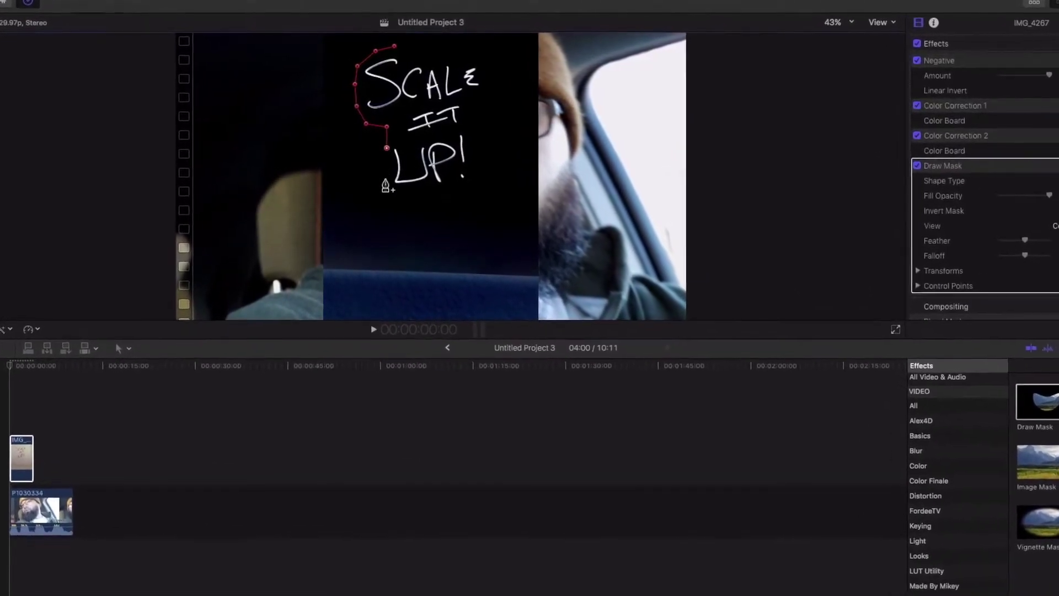
left_click(381, 164)
left_click(382, 184)
left_click(399, 201)
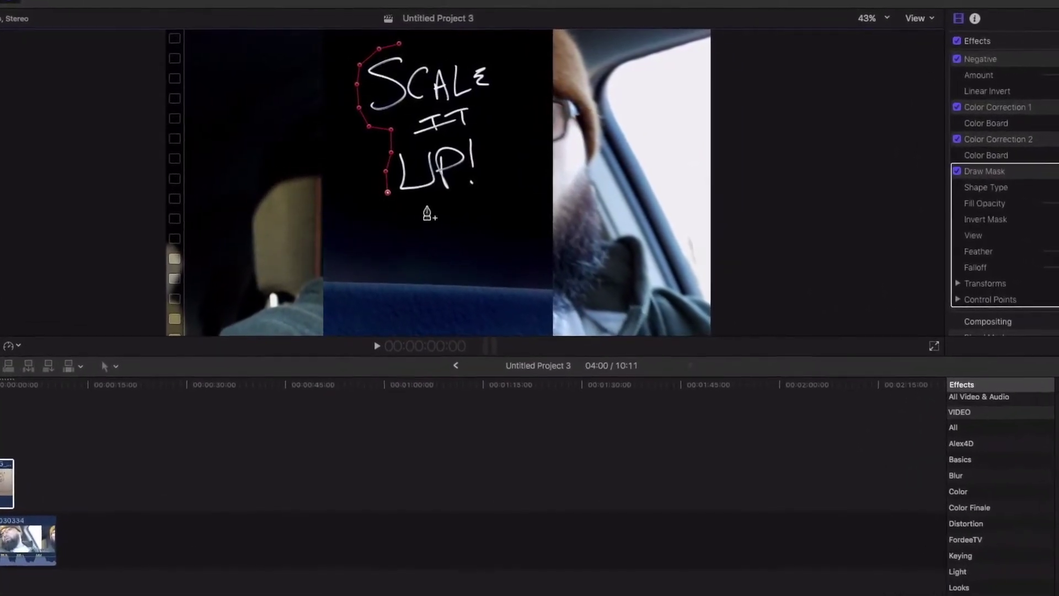
left_click(427, 204)
left_click(475, 212)
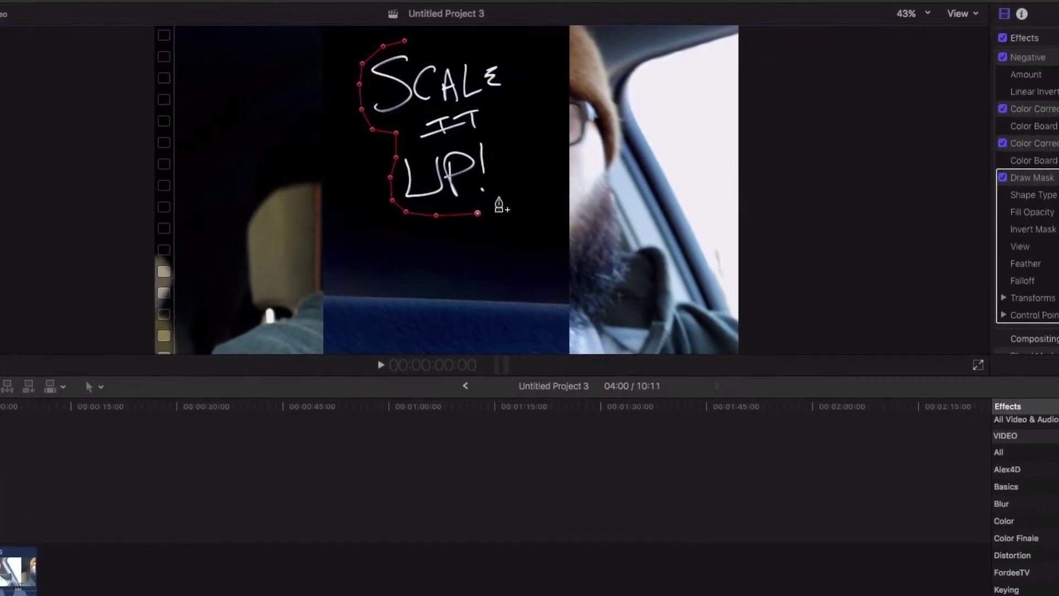
left_click(495, 196)
left_click(501, 167)
left_click(512, 142)
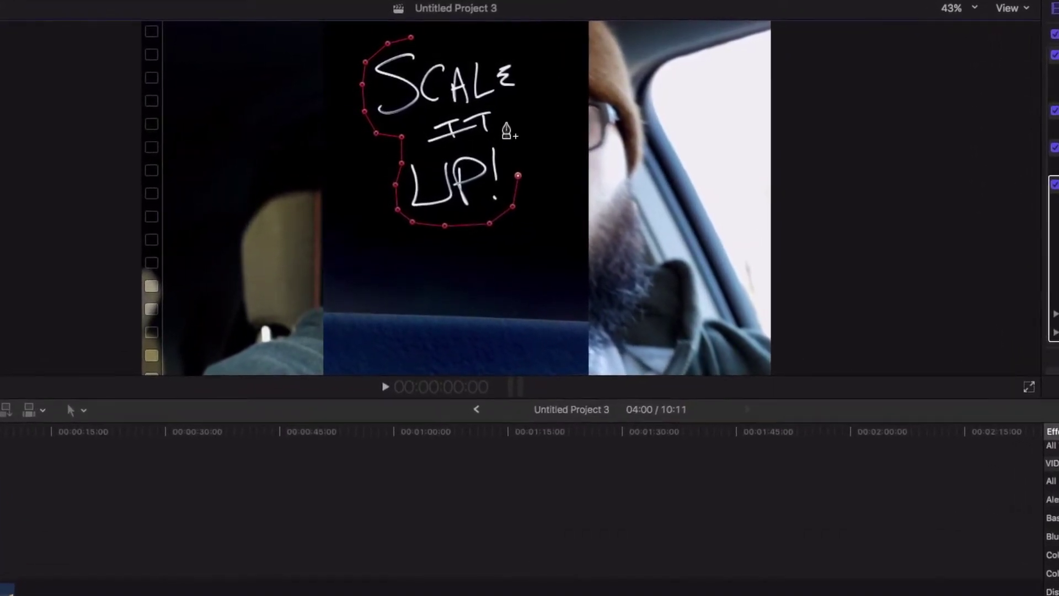
left_click(503, 123)
left_click(531, 100)
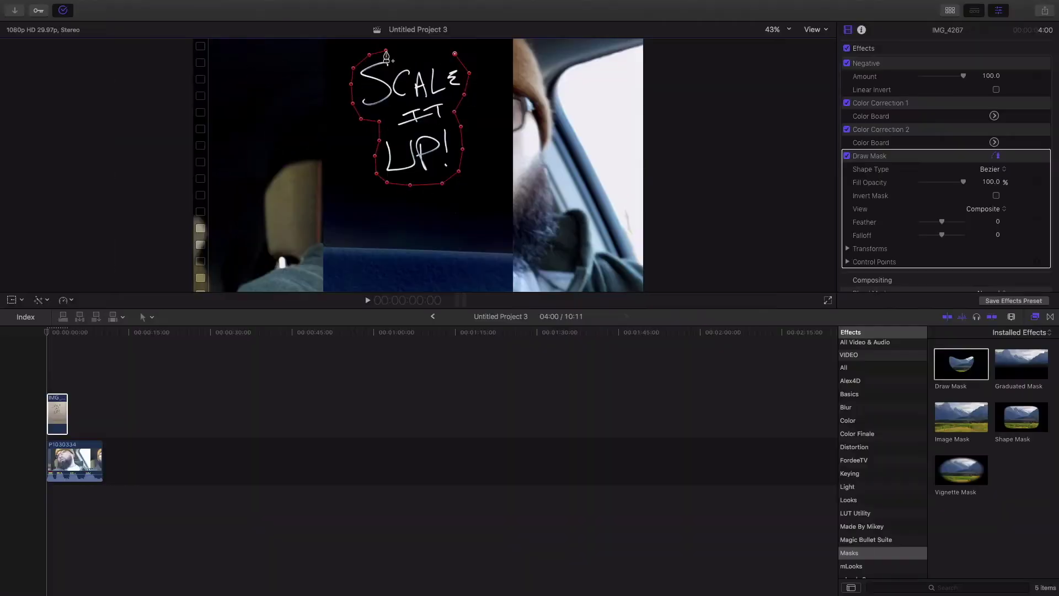
left_click(422, 32)
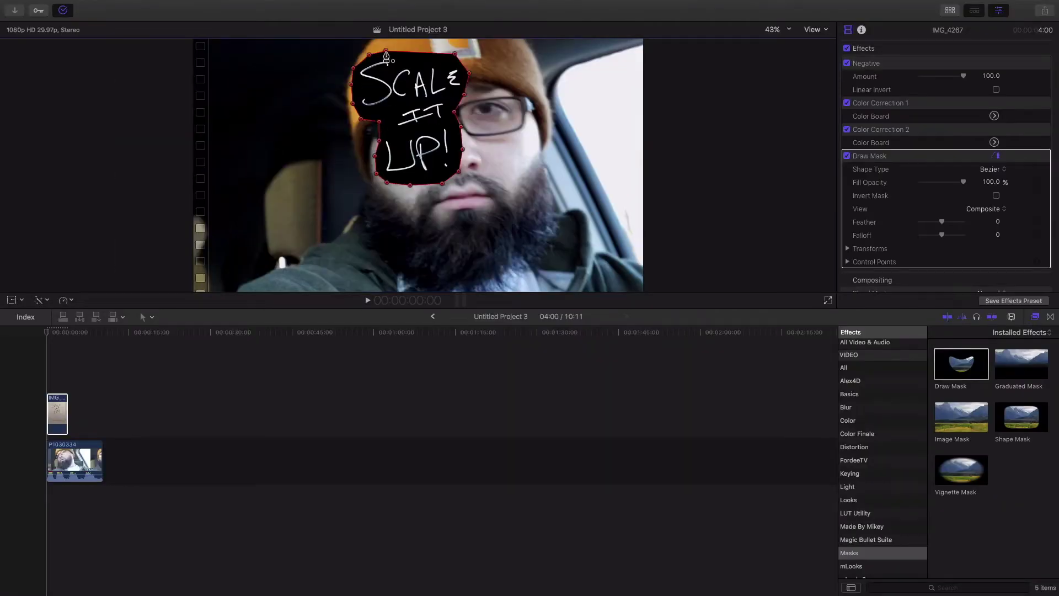
- Set the handwriting clip's Compositing Blend Mode to Screen
left_click(57, 380)
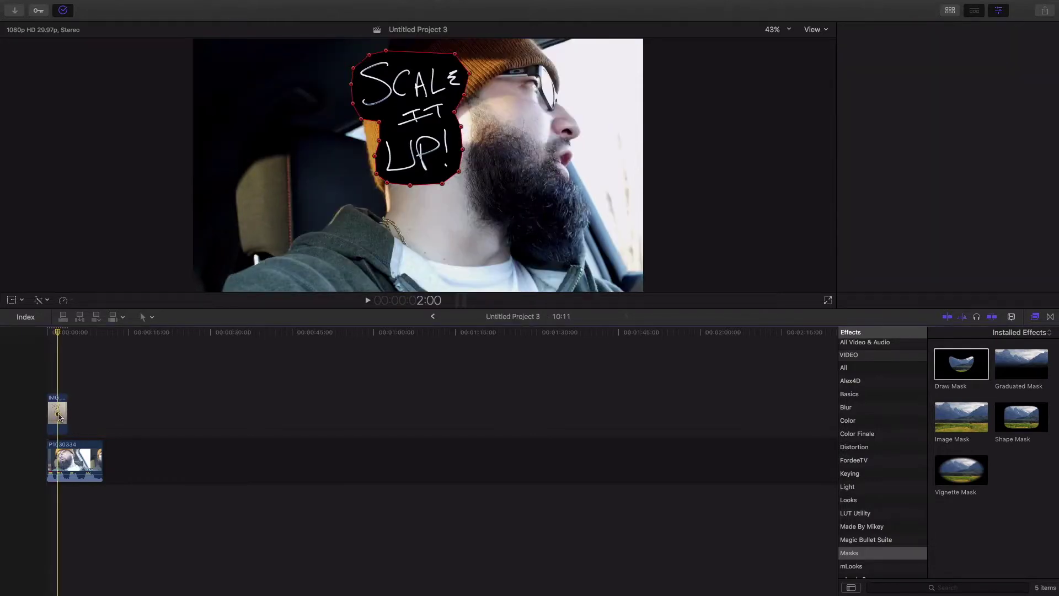
left_click(62, 406)
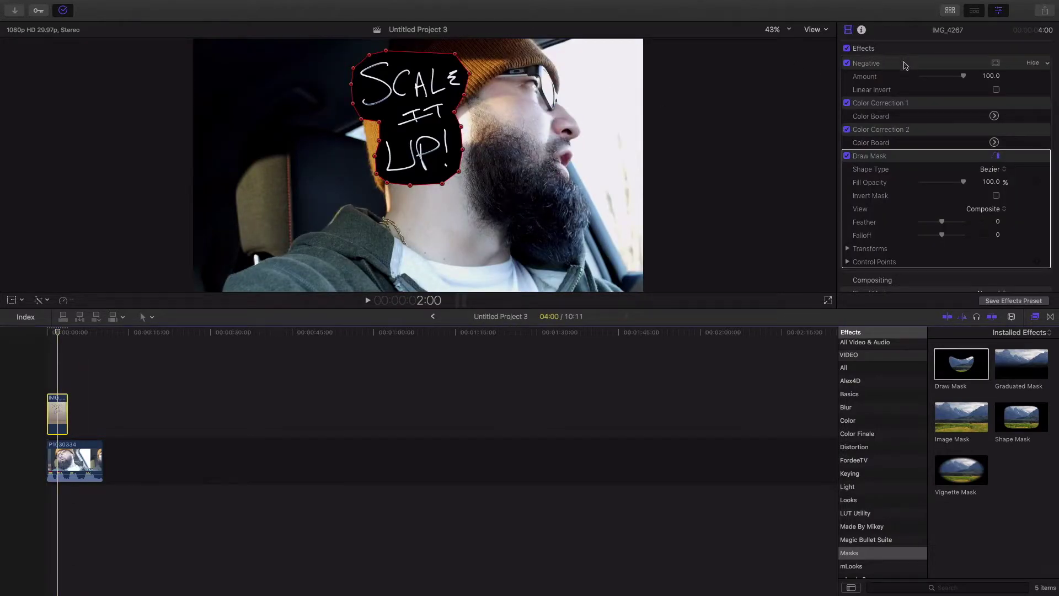
left_click(905, 65)
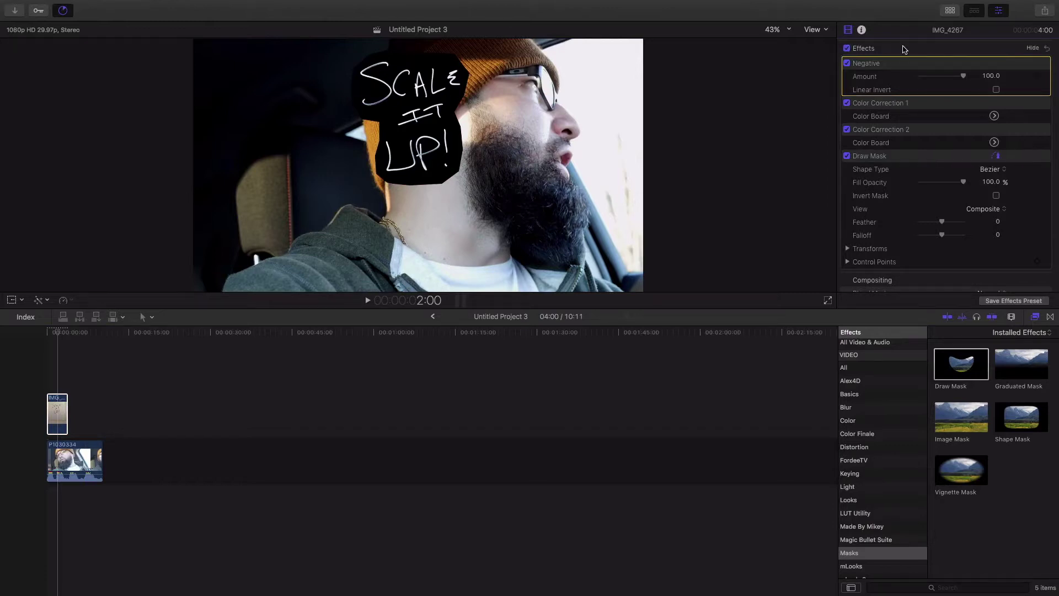
scroll(843, 44, "down", 5)
left_click(60, 413)
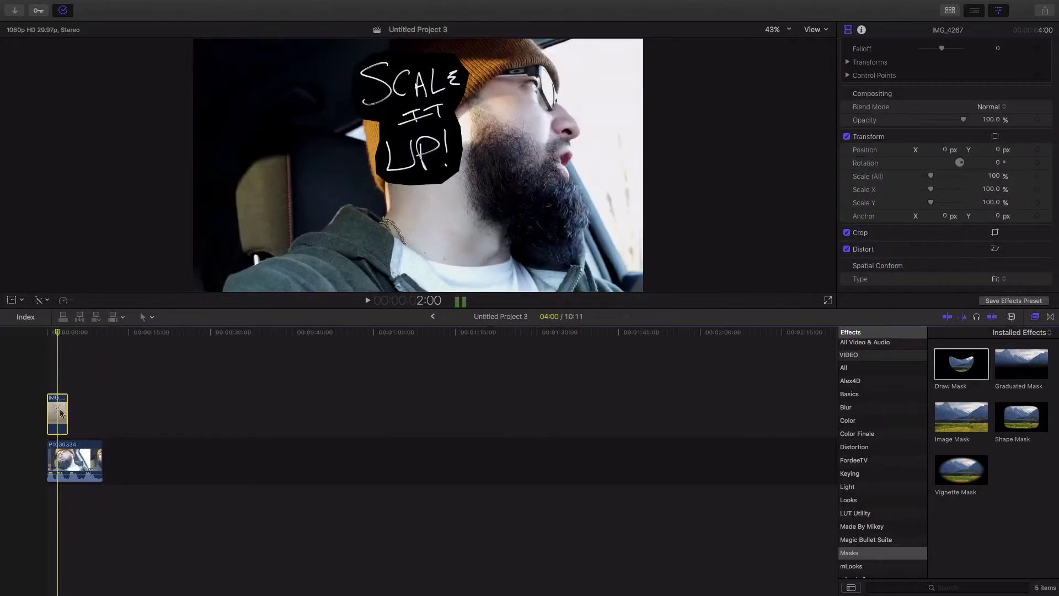
scroll(926, 154, "down", 3)
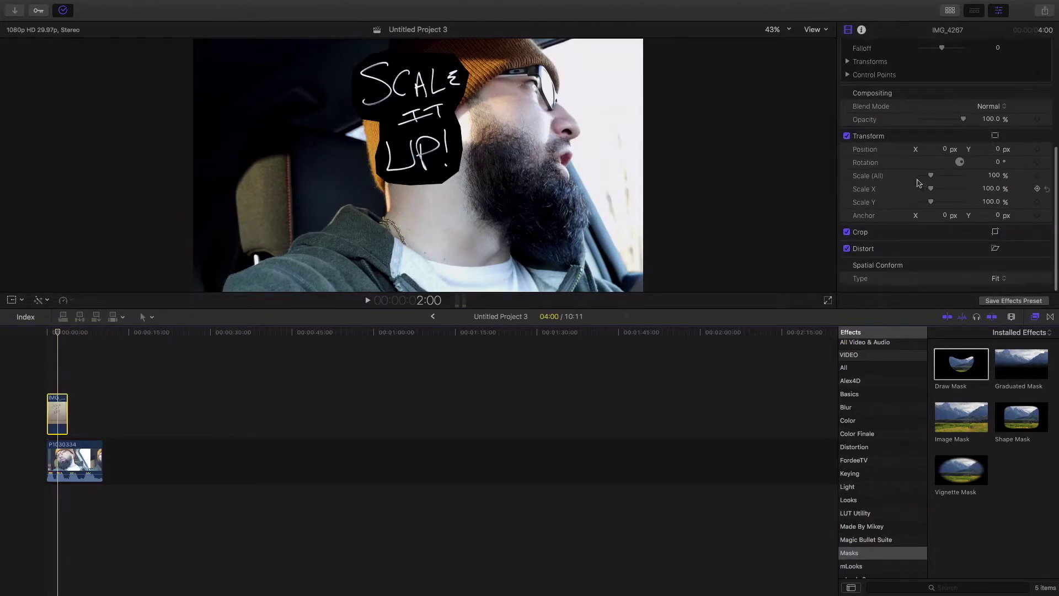
left_click(989, 107)
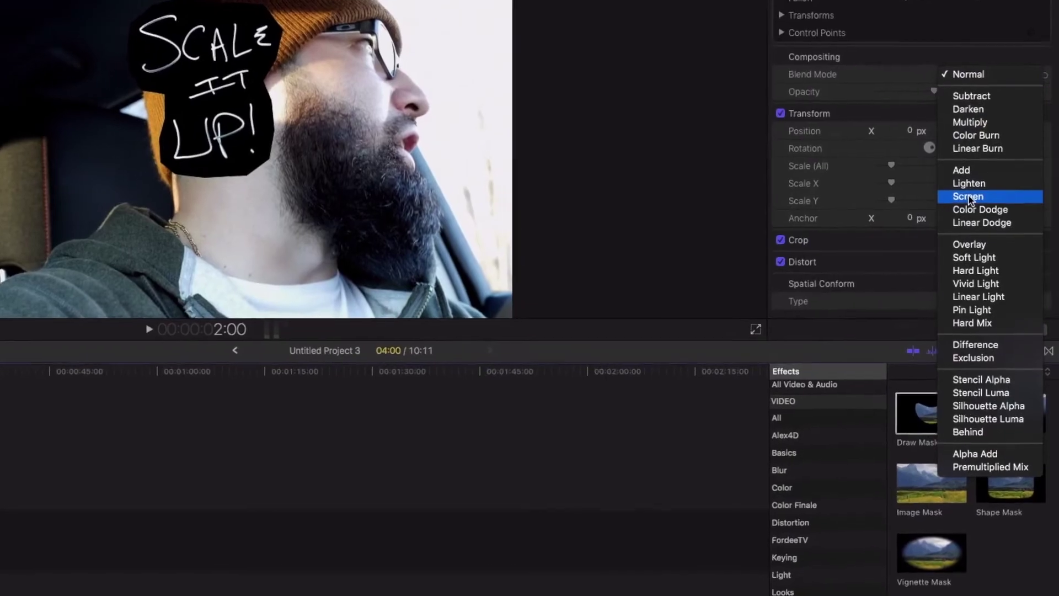
left_click(979, 197)
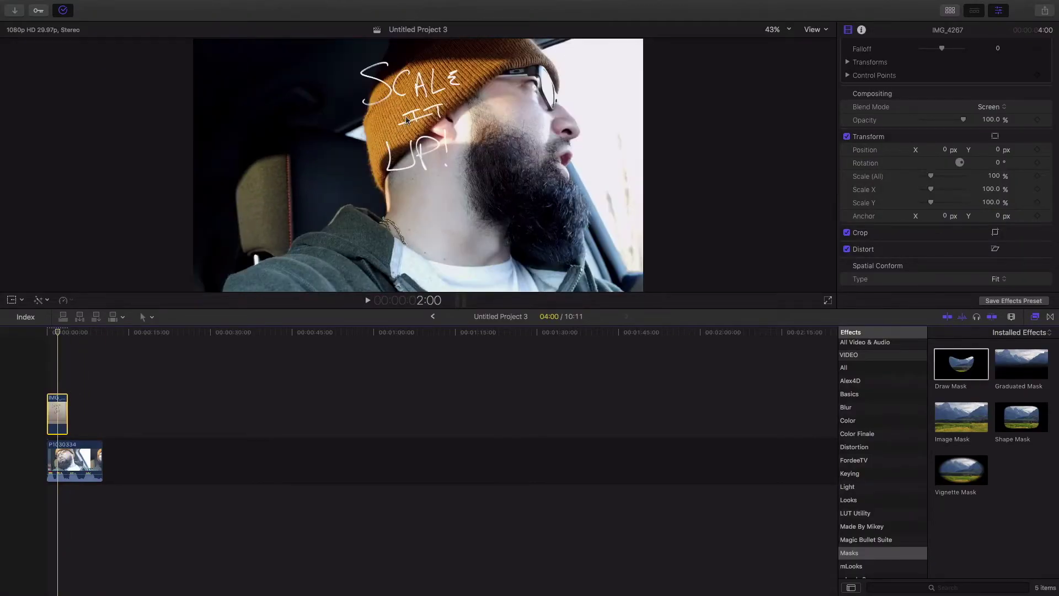
- Preview, then move the handwriting overlay to the lower left (X -570.6, Y -485.2 px)
key("space")
left_click(11, 301)
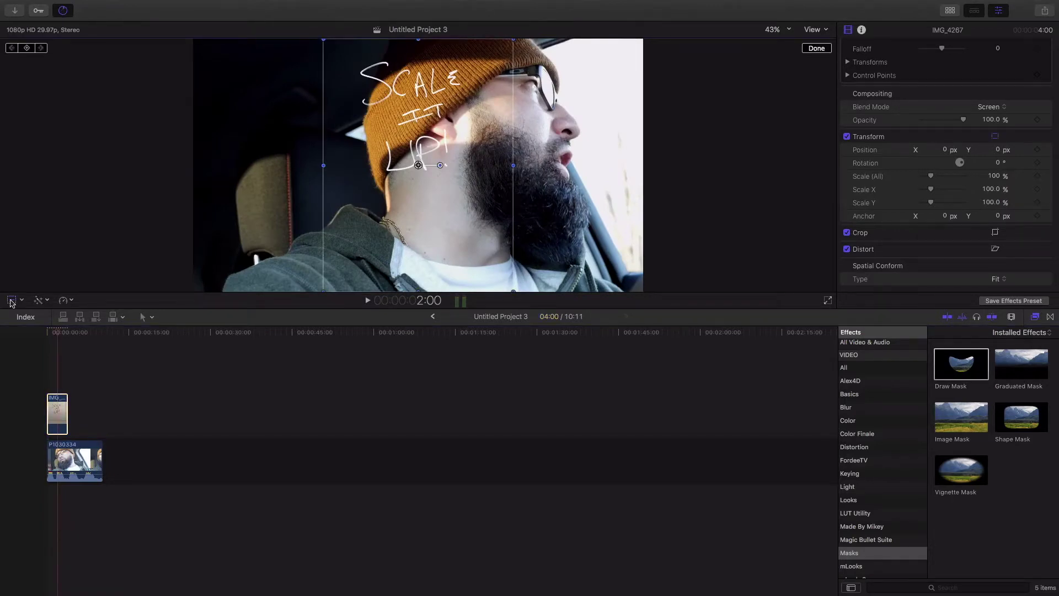
mouse_move(418, 167)
left_mouse_down()
mouse_move(338, 181)
mouse_move(296, 204)
mouse_move(283, 244)
mouse_move(277, 195)
mouse_move(284, 280)
left_mouse_up()
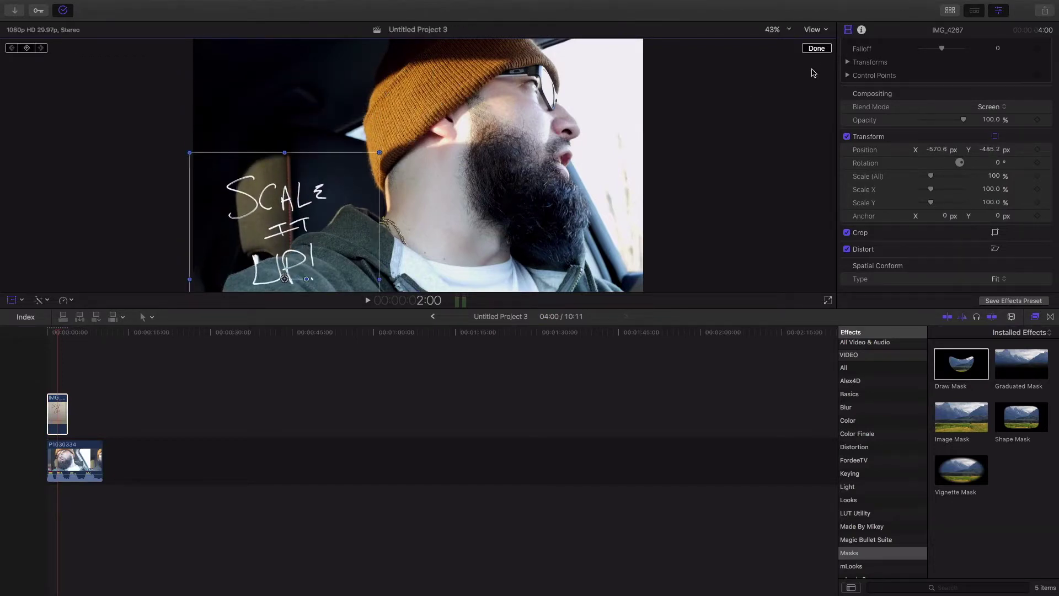
left_click(816, 49)
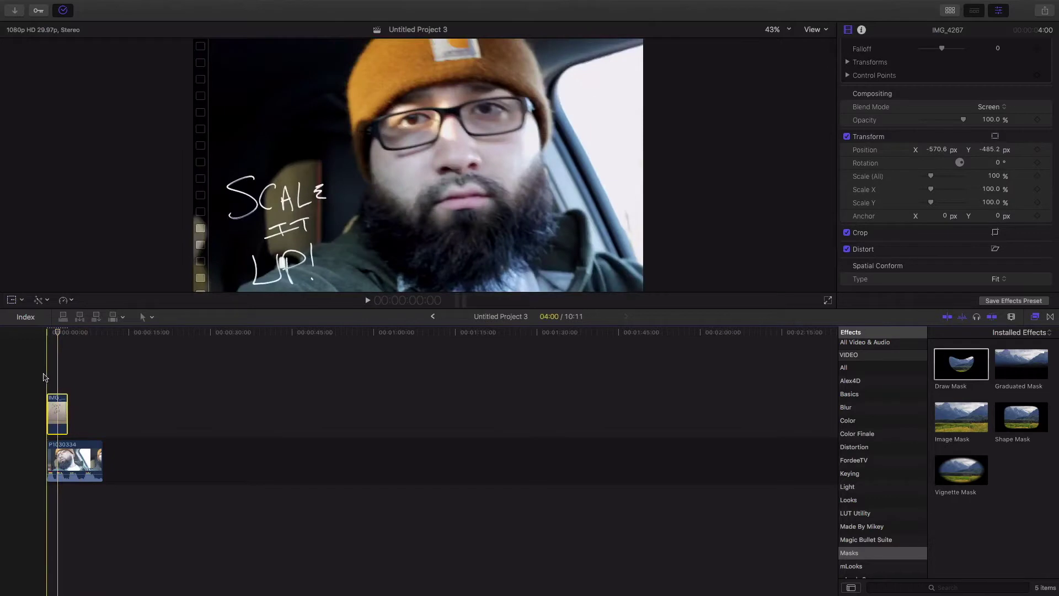
- Play the edit, extend the IMG_4267 clip from 4:00 to 7:58, and return to the start
left_click(45, 377)
key("space")
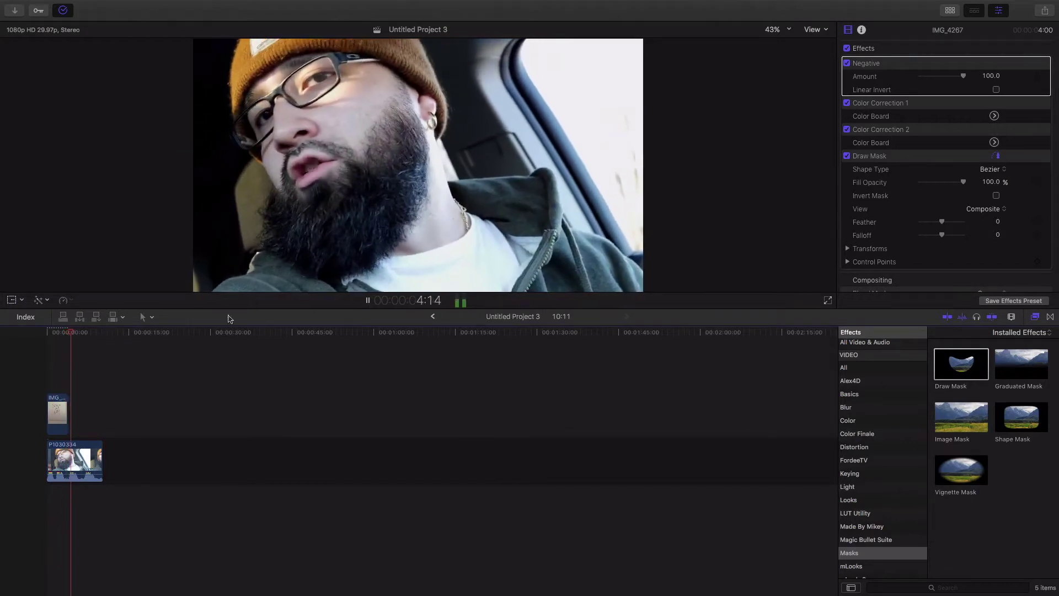
key("space")
left_click_drag(88, 409, 89, 413)
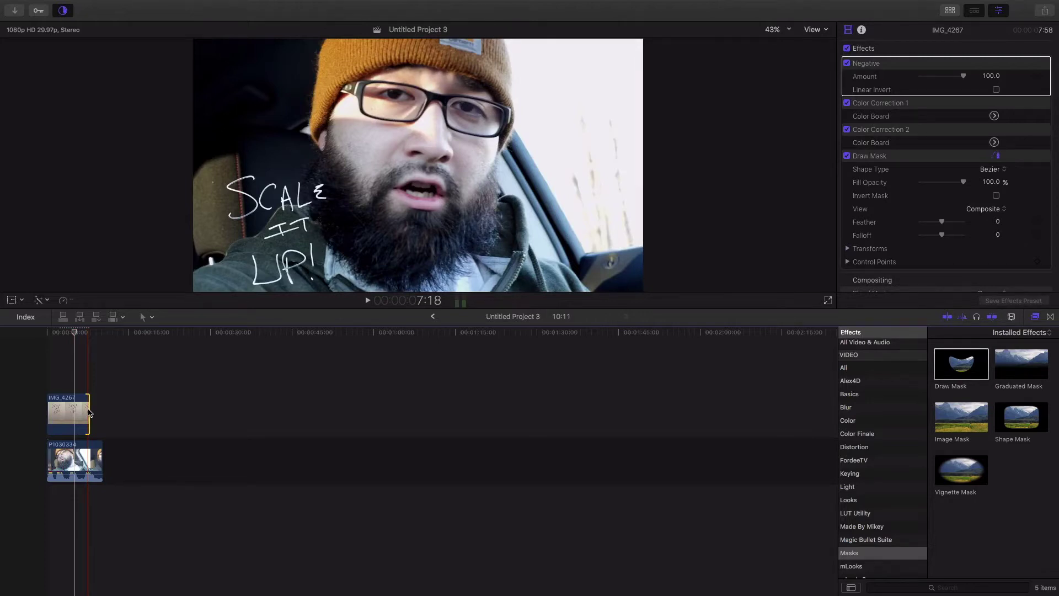
left_click(37, 343)
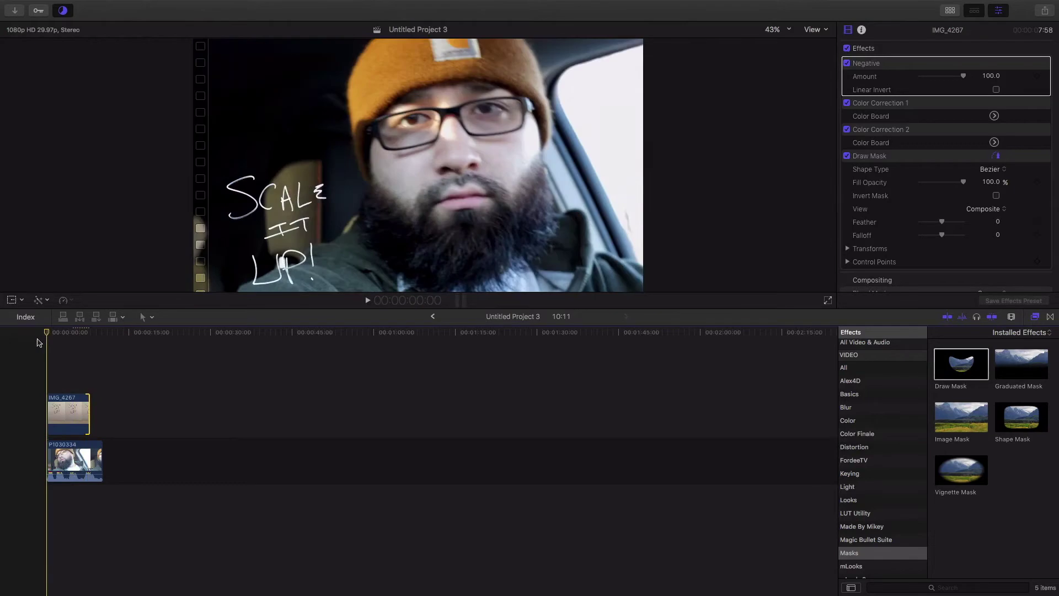